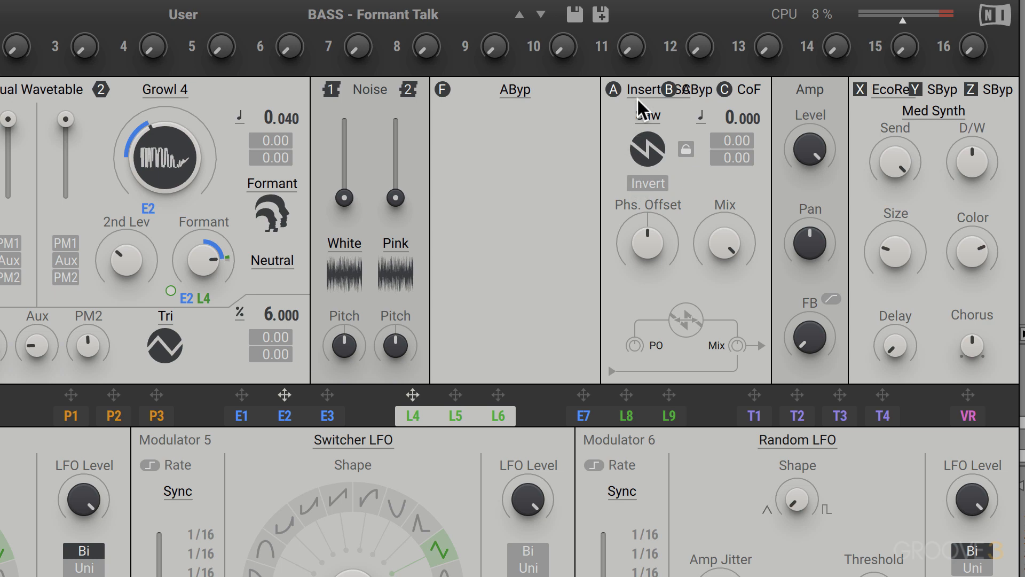
- Set insert slot A to AudioBypass
left_click(635, 89)
left_click(636, 115)
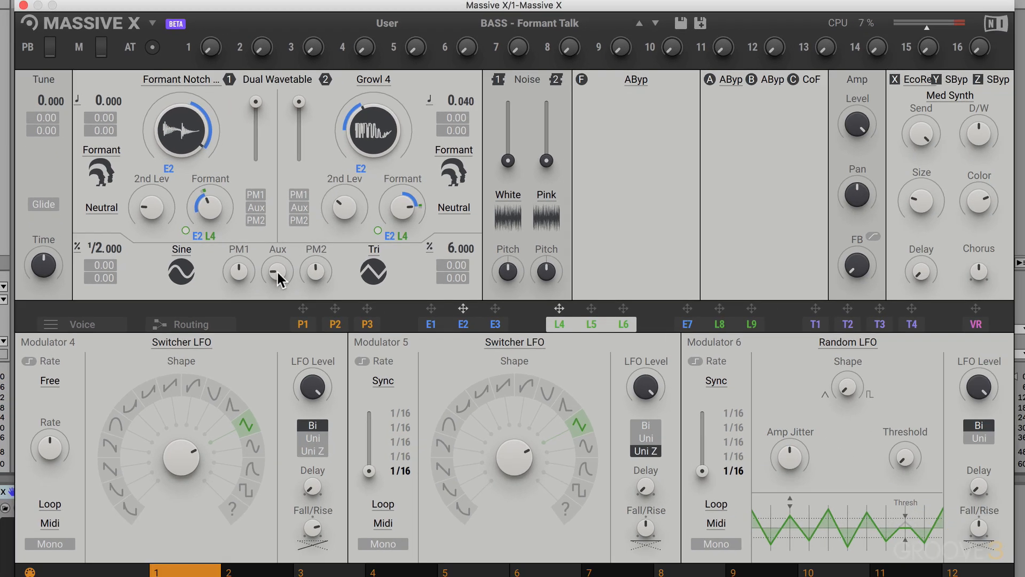
- In the routing view, take insert A out of the signal chain and connect filter F directly to insert B
left_click(193, 324)
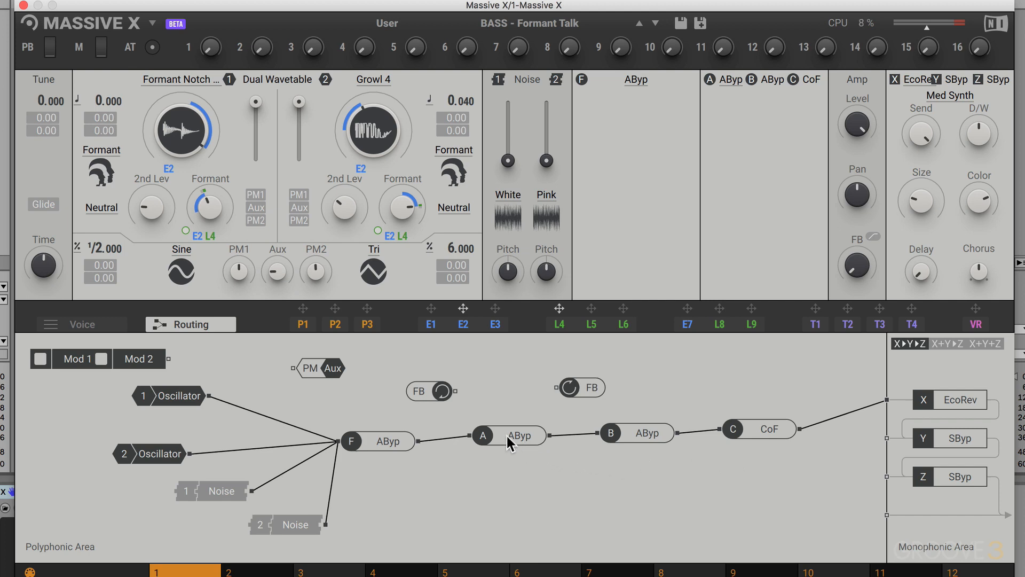
left_click_drag(506, 434, 507, 502)
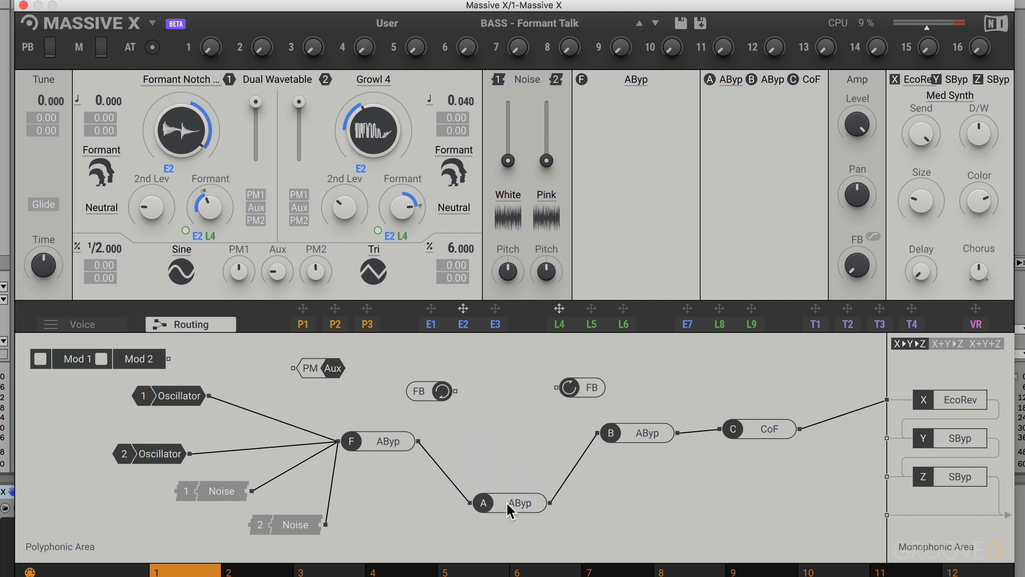
double_click(461, 492)
double_click(567, 475)
left_click_drag(421, 441, 589, 432)
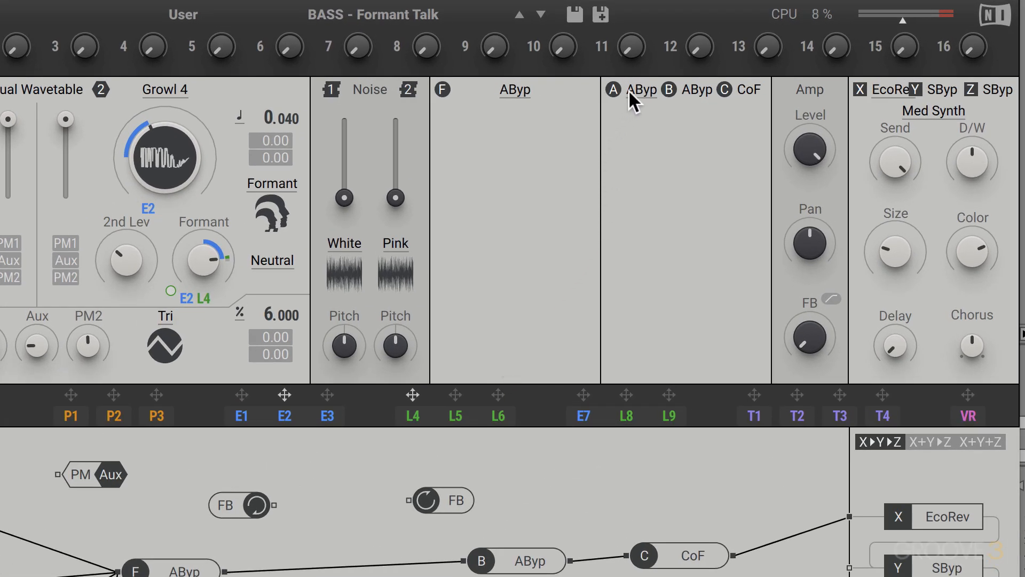
- Load the Insert OSC effect into insert slot A and set its waveform to Sine
left_click(635, 91)
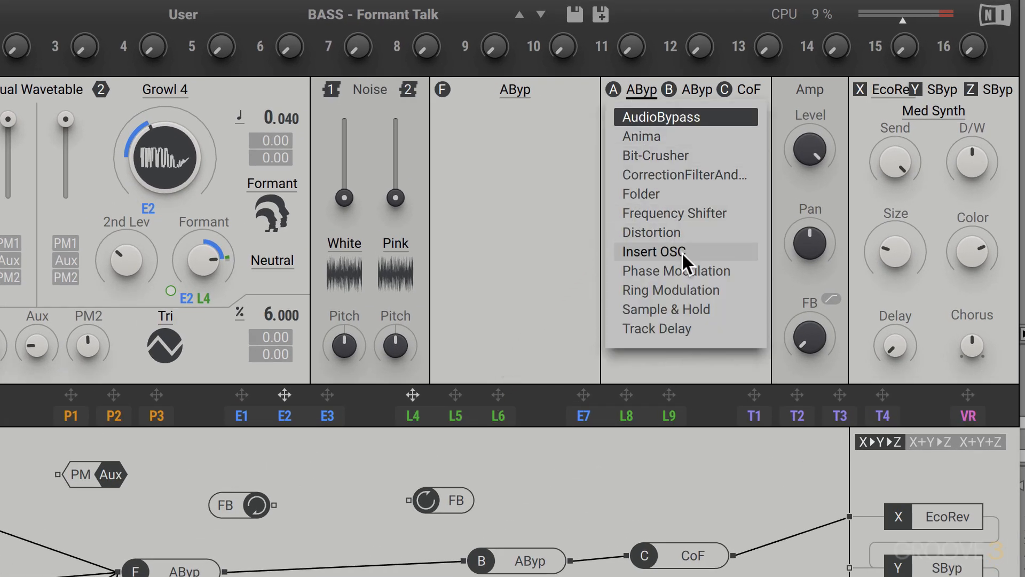
left_click(701, 253)
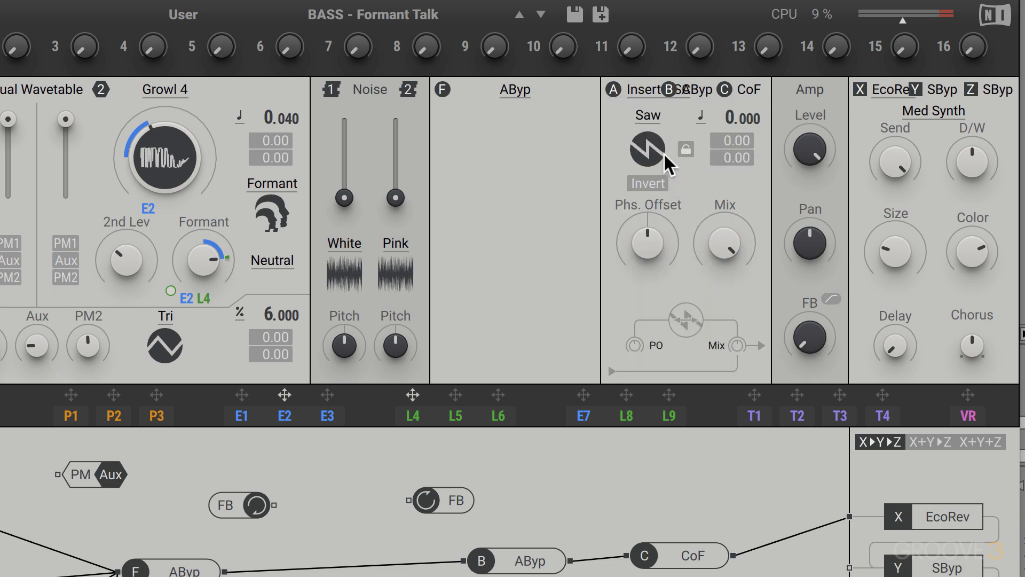
left_click(646, 117)
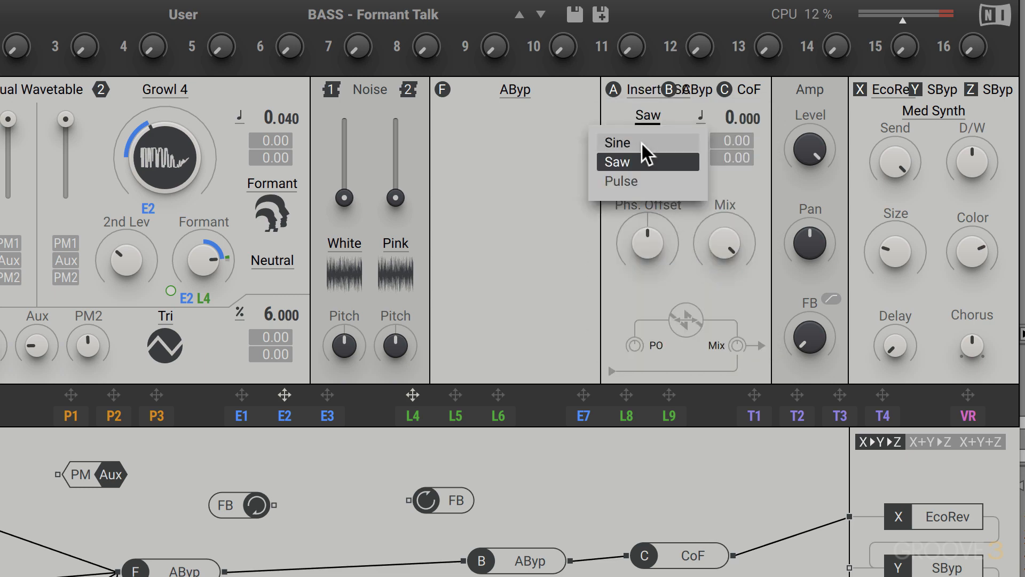
left_click(642, 143)
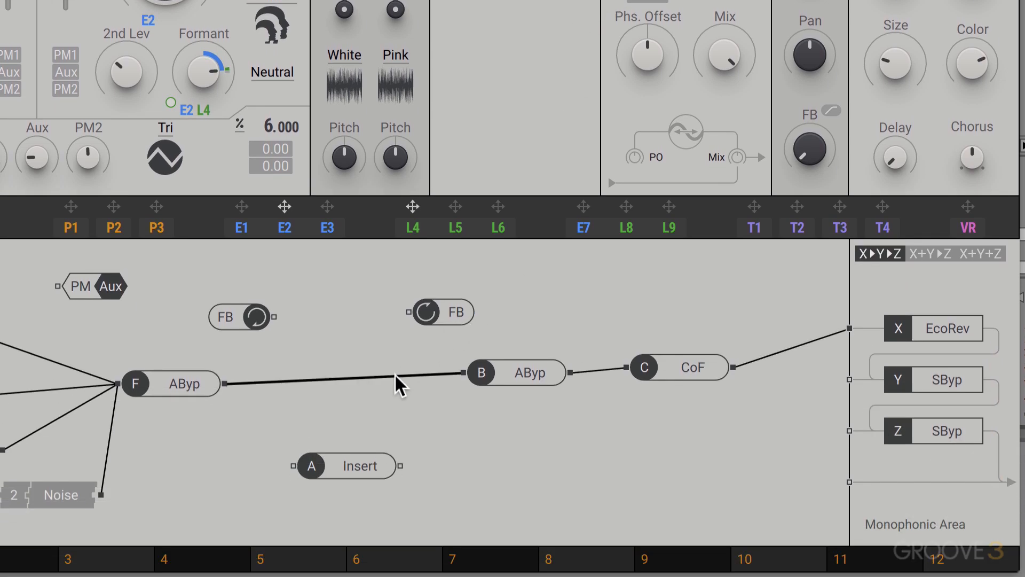
- Disconnect filter F from insert B and connect insert A's output to the direct monophonic output after effect Z
double_click(396, 374)
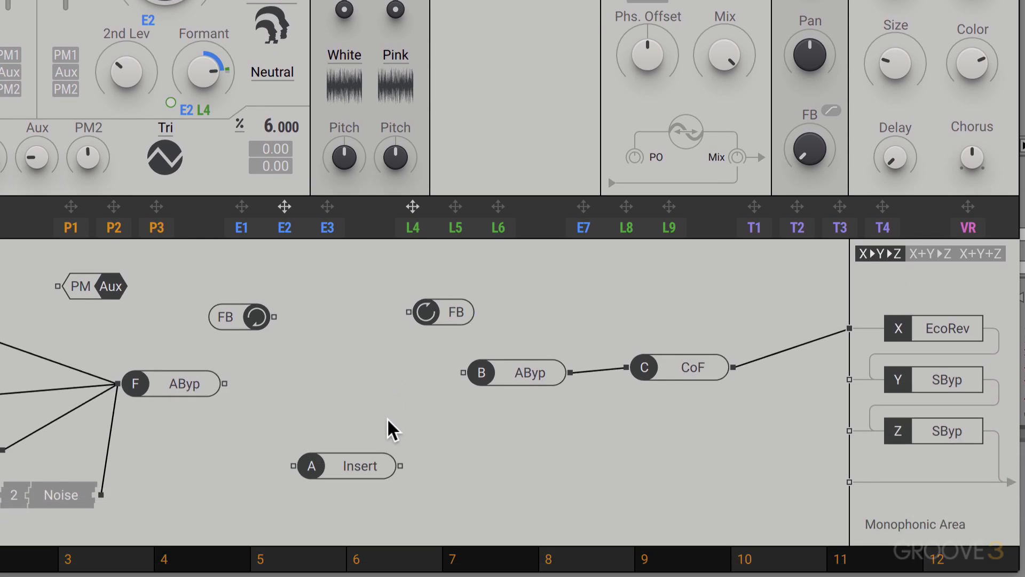
left_click_drag(405, 463, 843, 483)
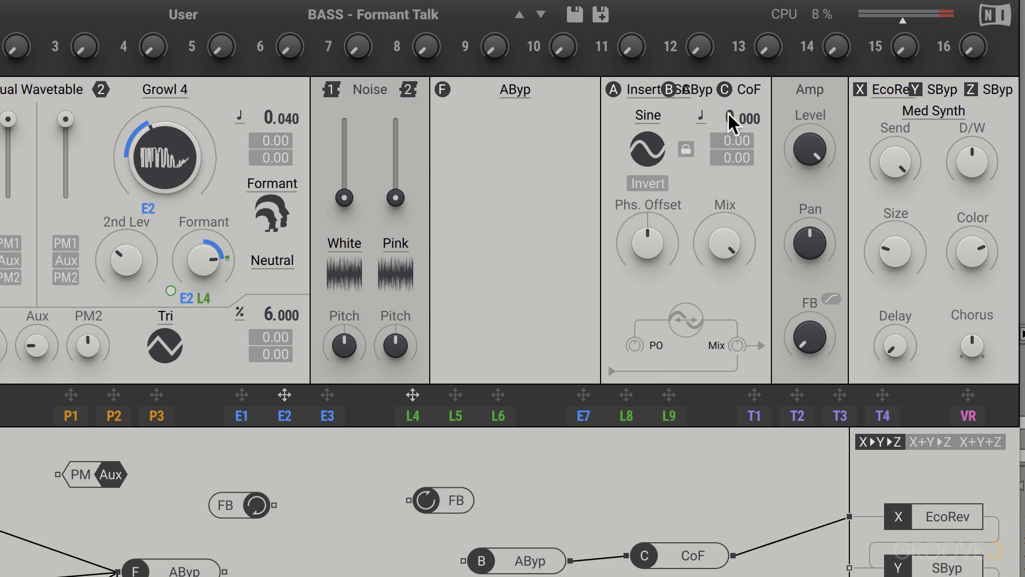
- Set the insert oscillator's pitch to -12.000
left_click_drag(729, 112, 729, 152)
double_click(728, 118)
left_click_drag(731, 116, 731, 161)
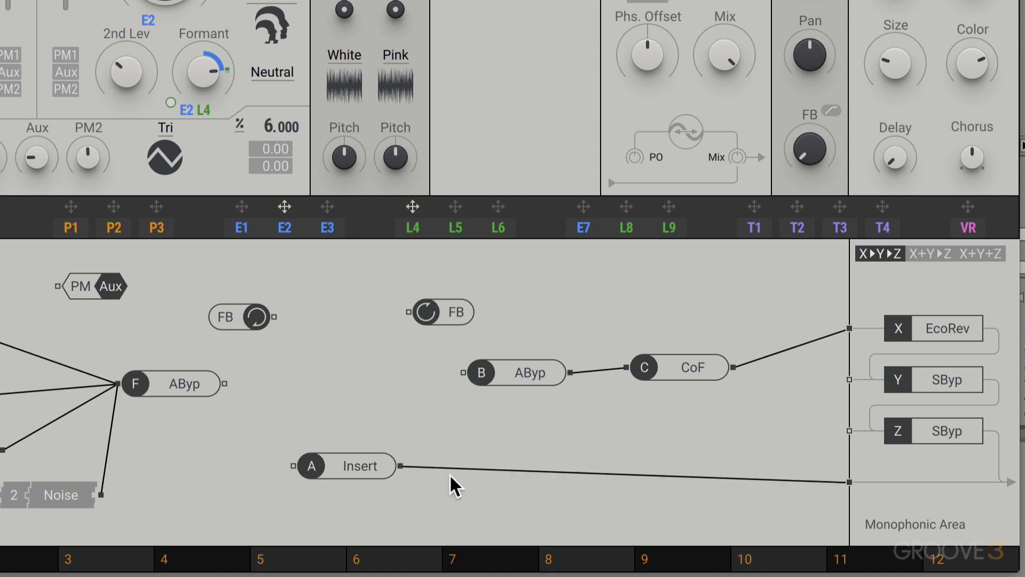
- Reconnect filter F to insert B and reroute insert A's output into EcoRev X, moving insert C clear of the cable
double_click(441, 468)
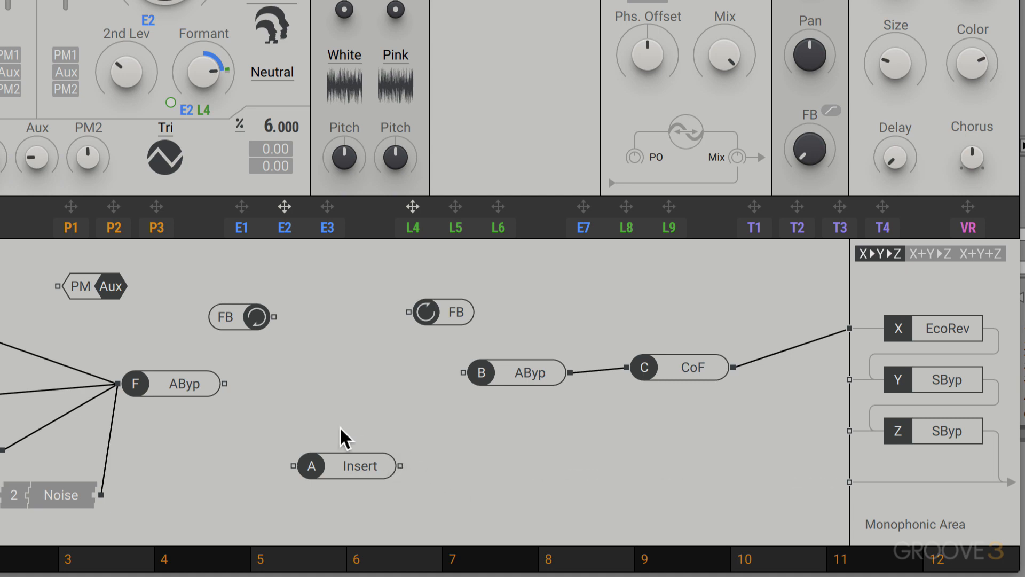
left_click_drag(227, 384, 456, 375)
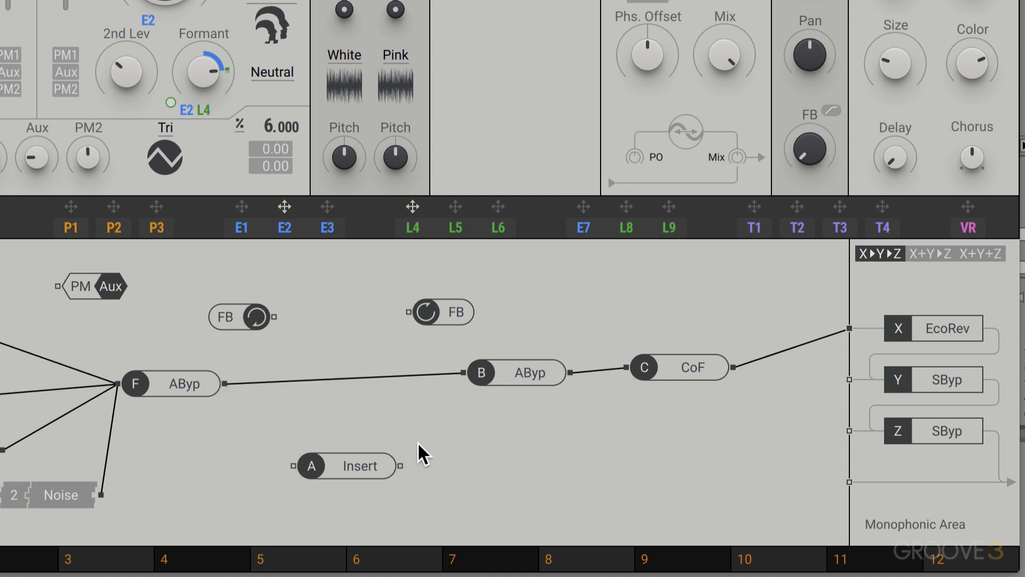
left_click_drag(402, 466, 839, 325)
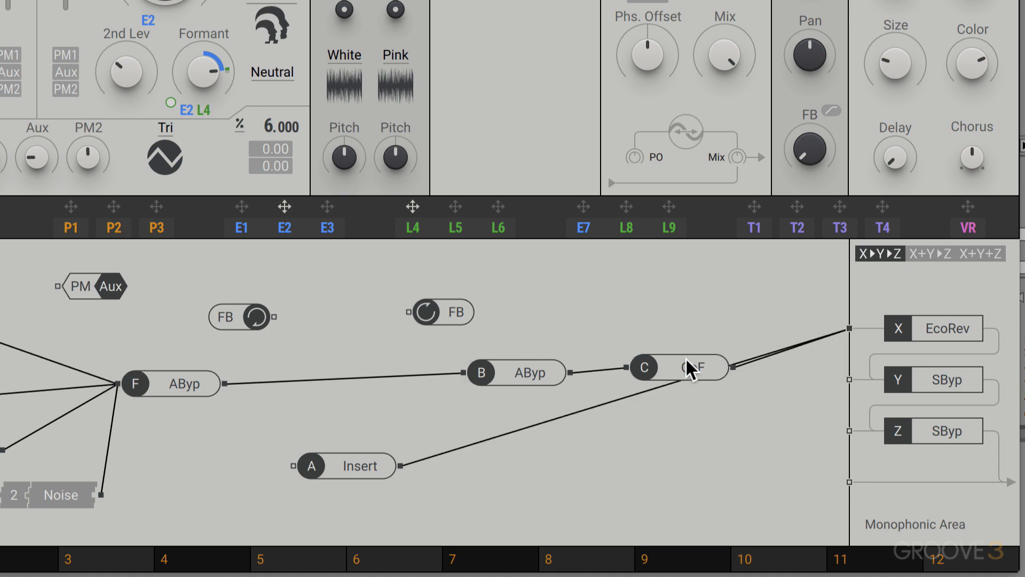
left_click_drag(686, 357, 672, 299)
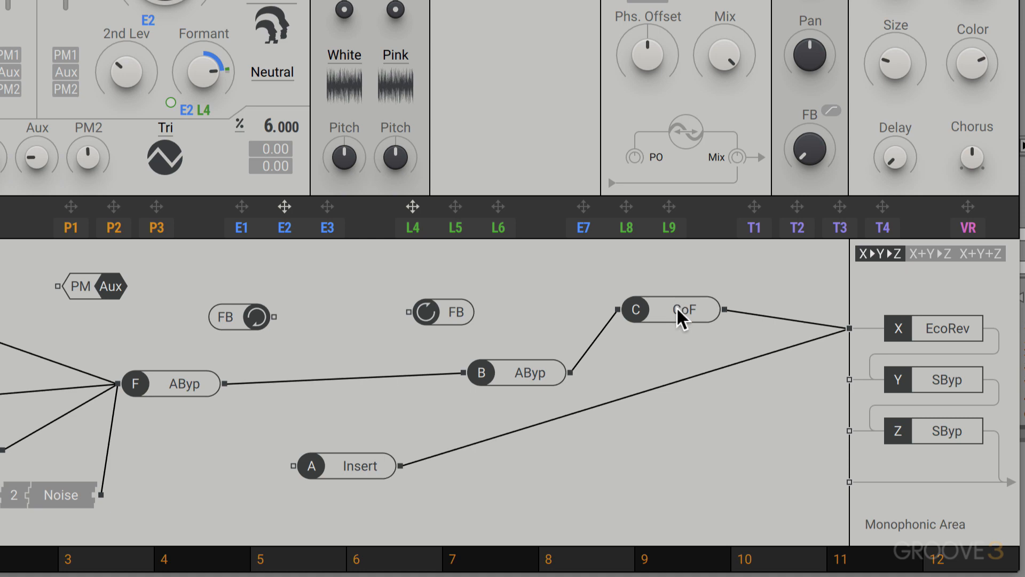
- Reroute insert A's output from EcoRev X to the direct monophonic output and adjust the reverb's Color
left_click(689, 376)
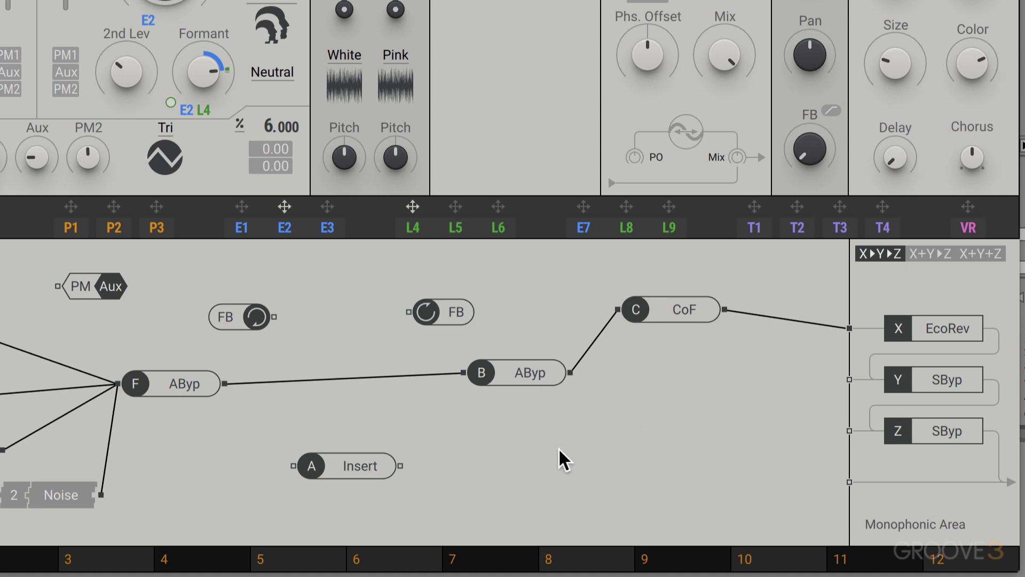
left_click_drag(393, 459, 841, 482)
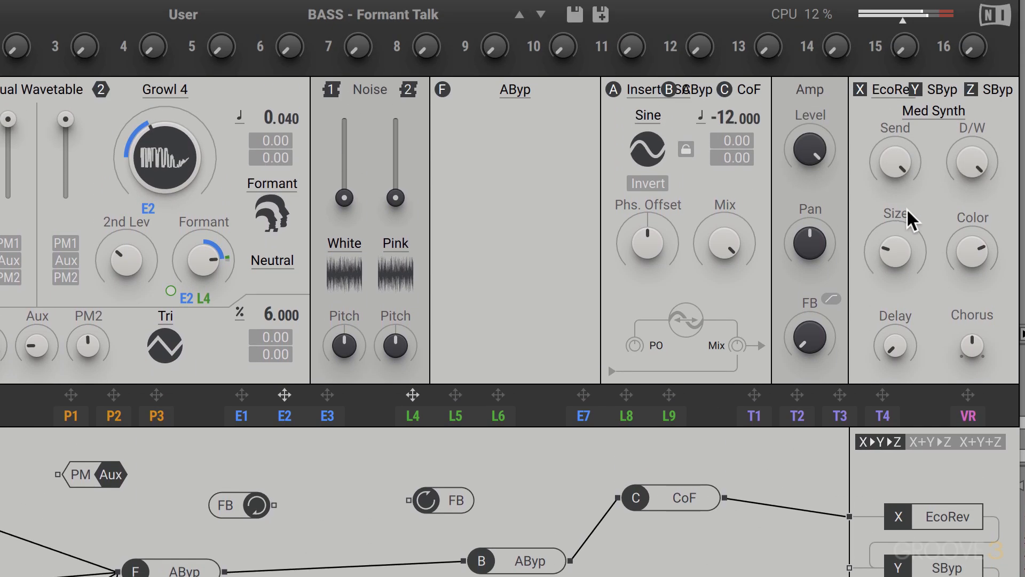
double_click(982, 249)
left_click_drag(977, 256, 976, 233)
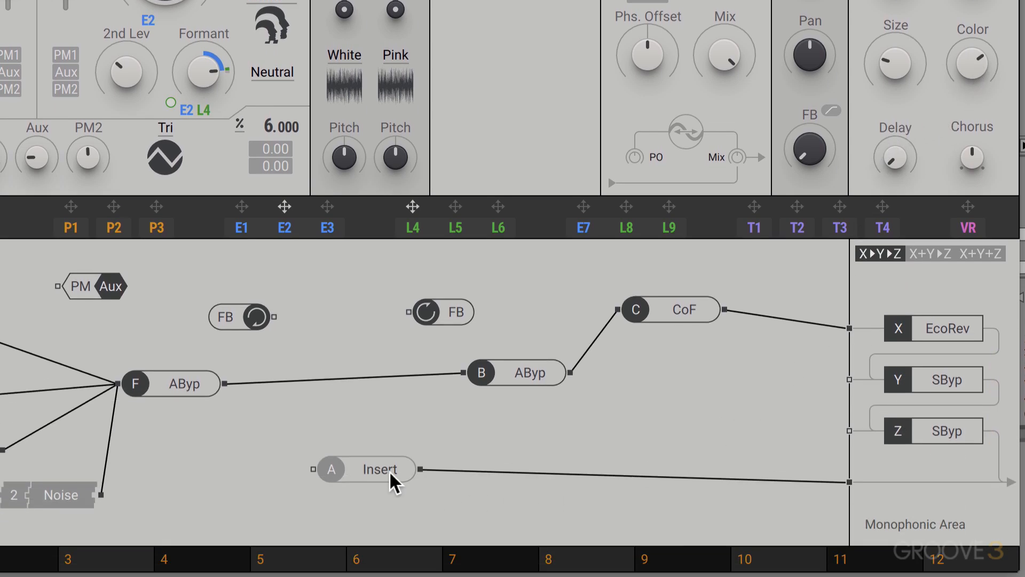
- Route insert A's output into EcoRev X instead of the direct output and adjust the reverb's Color
double_click(451, 470)
left_click_drag(430, 469, 843, 327)
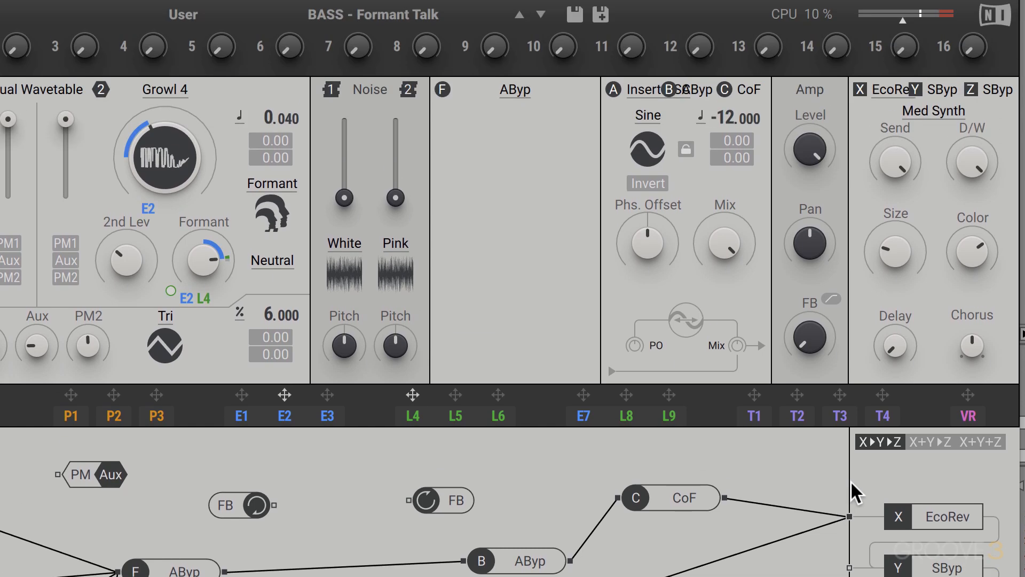
left_click_drag(962, 256, 972, 248)
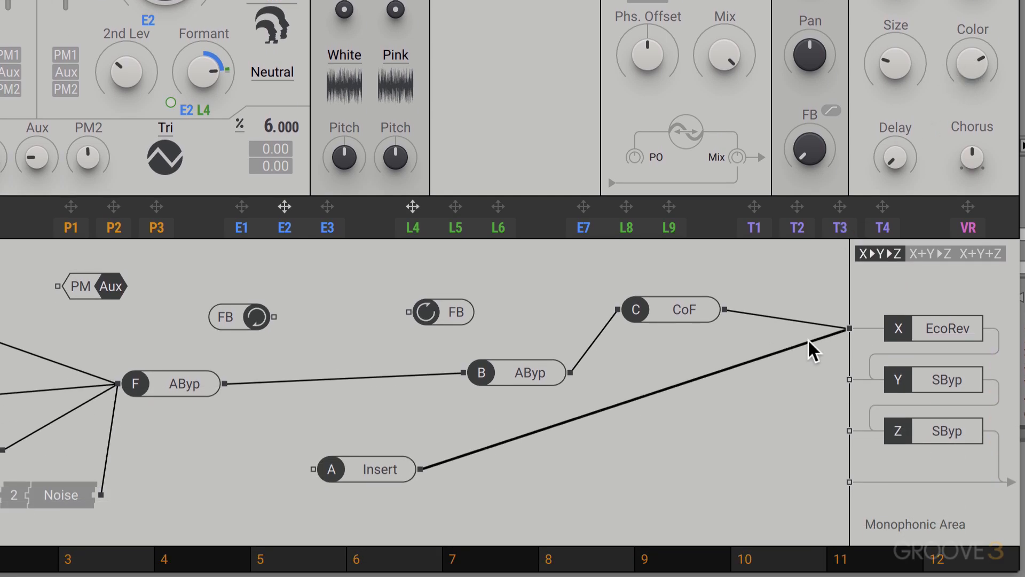
- Disconnect insert A from EcoRev X, connect it to the direct monophonic output, and readjust the reverb's Color
left_click(808, 340)
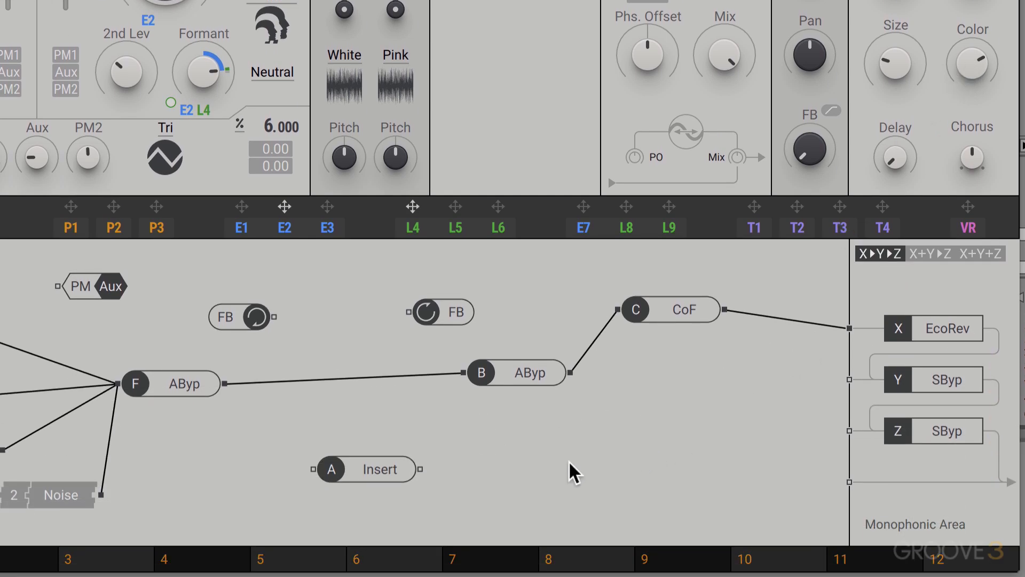
left_click_drag(422, 470, 844, 488)
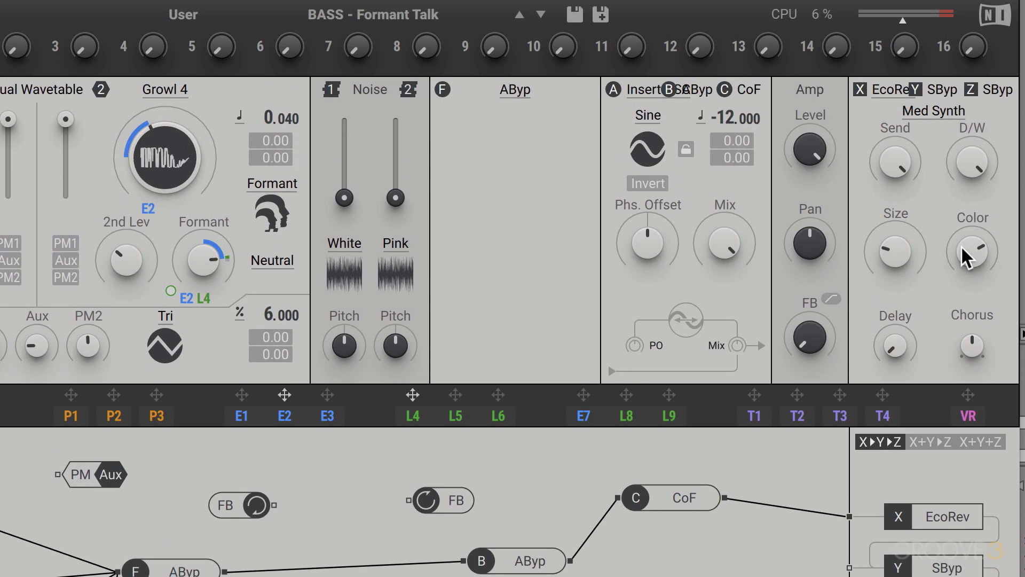
left_click_drag(966, 245, 966, 237)
- Load the correction filter effect (CoF) into insert slot B
left_click(690, 87)
left_click(689, 174)
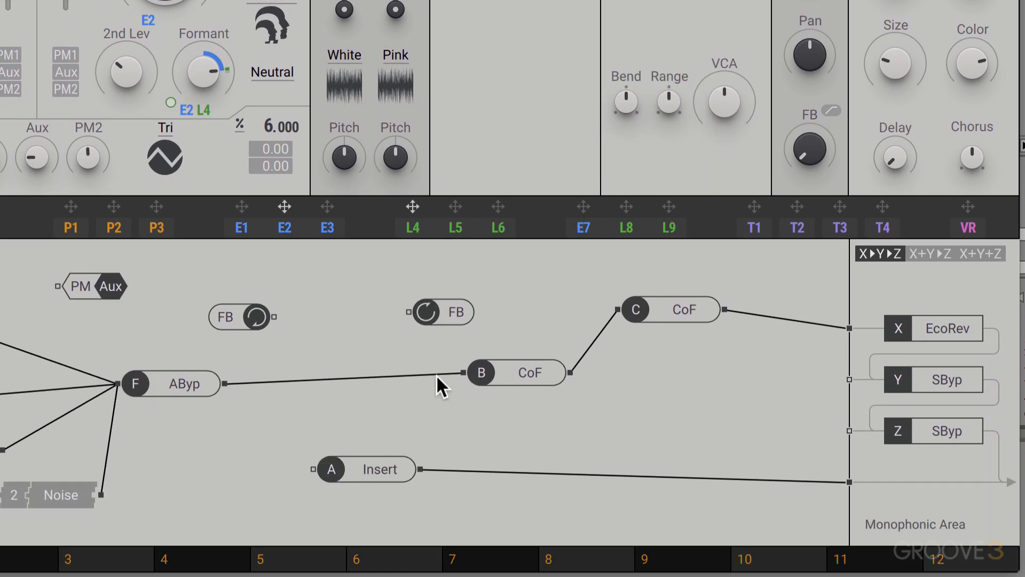
- Take insert B out of the main chain and route insert A through it to the direct monophonic output
left_click(435, 372)
left_click(592, 344)
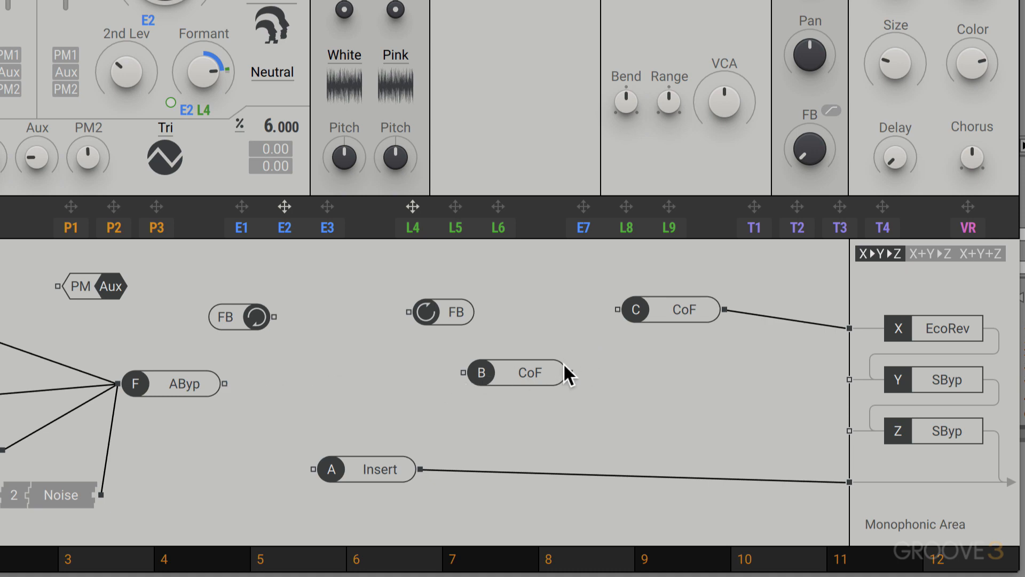
left_click_drag(564, 369, 590, 500)
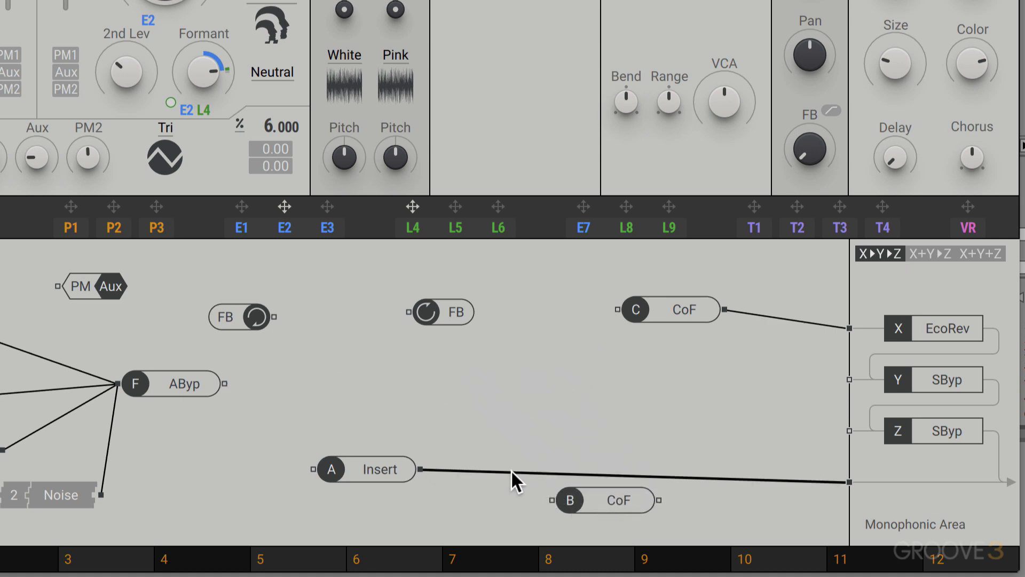
left_click(511, 470)
left_click_drag(421, 469, 549, 500)
left_click_drag(659, 500, 849, 483)
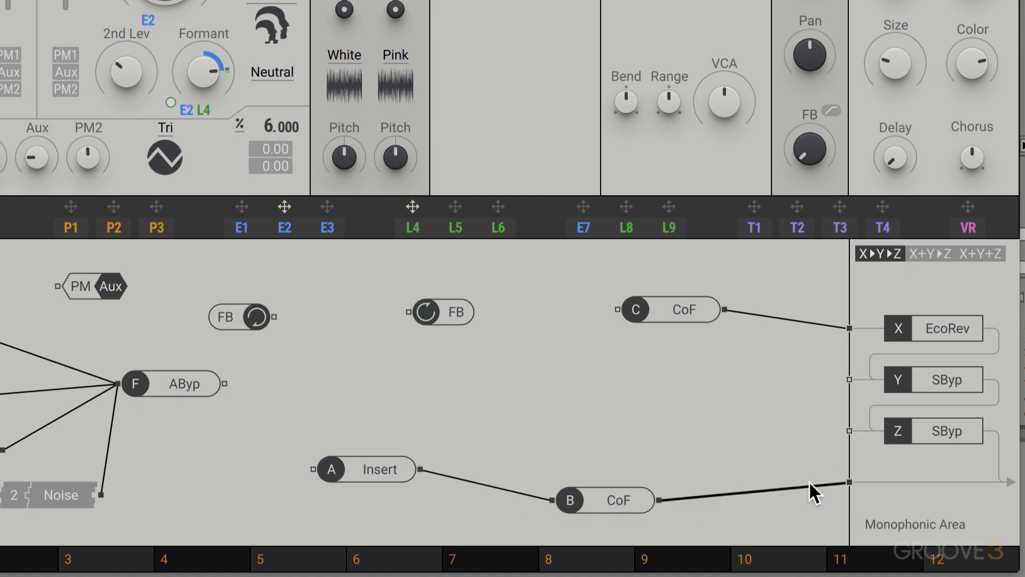
- Connect filter F directly to insert C and tidy the layout by moving the FB module and insert B
left_click_drag(222, 380, 615, 310)
left_click_drag(450, 307, 401, 287)
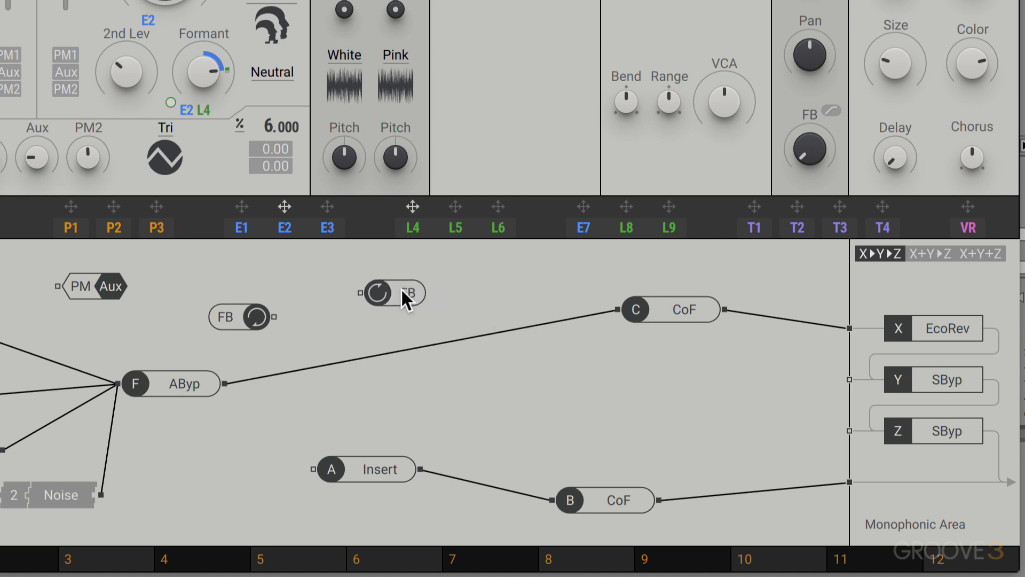
left_click_drag(597, 460, 599, 438)
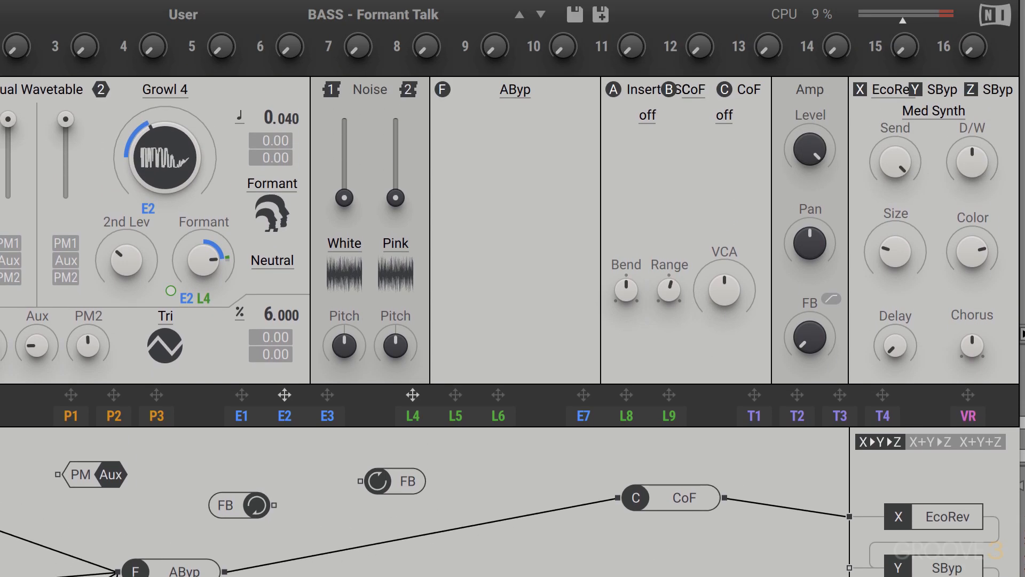
- Raise the correction filter's Range and VCA in the inserts section
left_click_drag(680, 289, 715, 282)
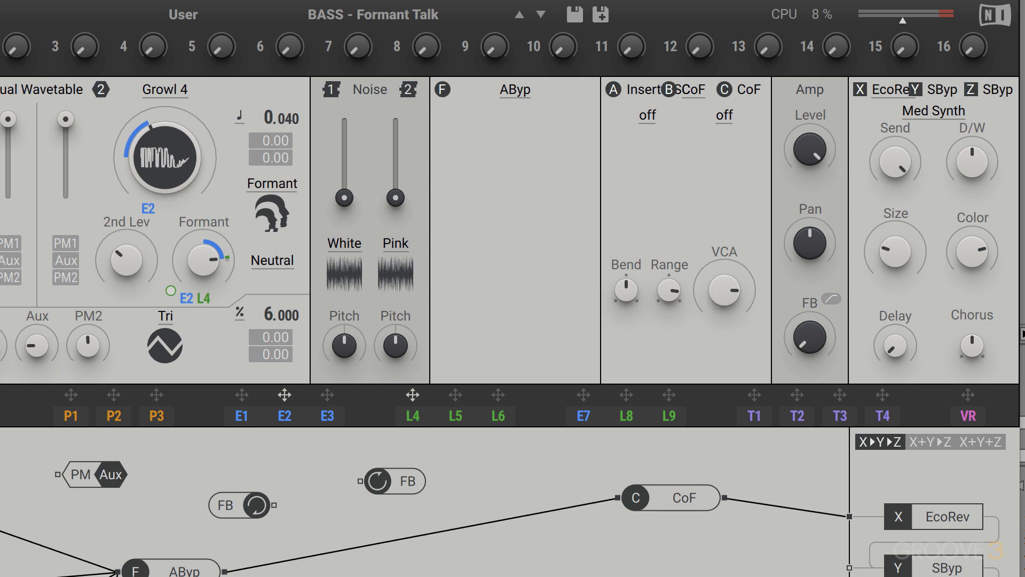